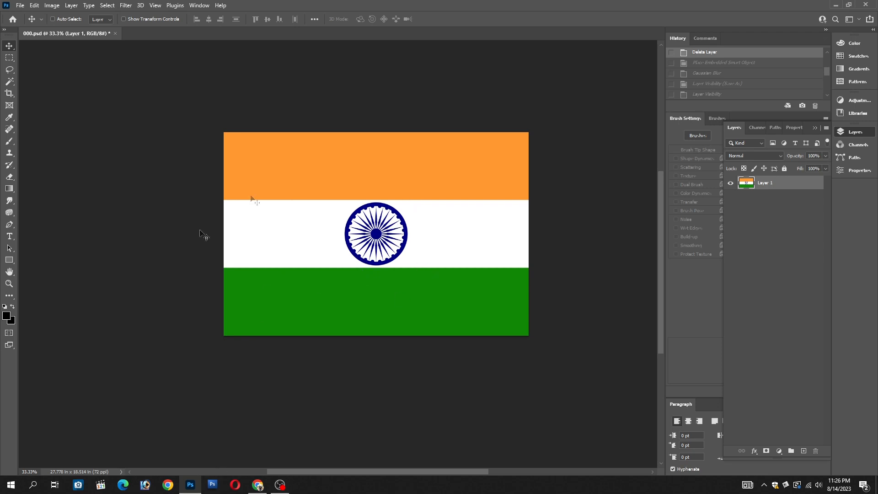
Open the black satin fabric image from the desktop as a separate document
{"action": "left_click", "coordinate": [197, 489]}
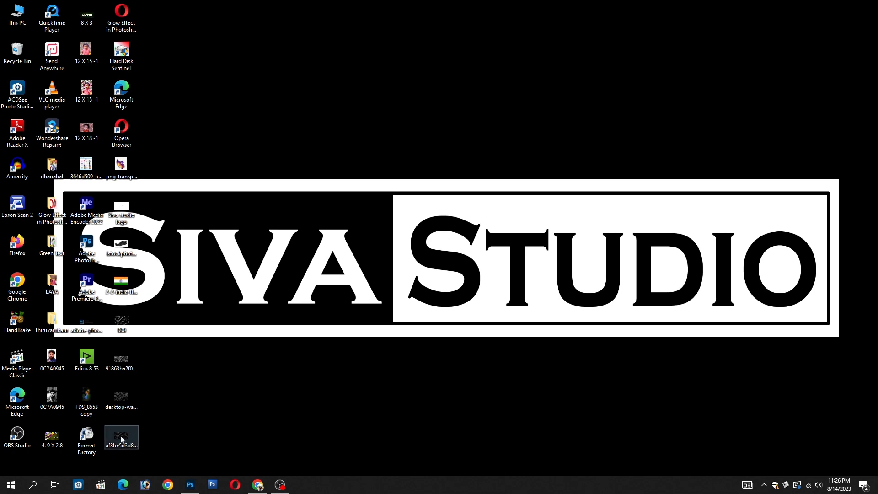
{"action": "left_click_drag", "start_coordinate": [120, 434], "coordinate": [408, 27]}
{"action": "scroll", "coordinate": [280, 281], "scroll_direction": "down", "scroll_amount": 2}
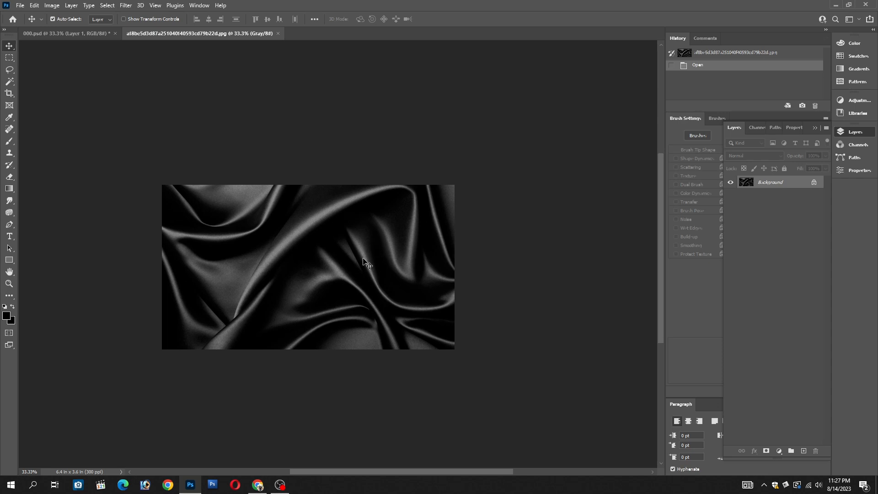
Cut the entire satin fabric image and paste it into the 000.psd flag document as a new layer
{"action": "key", "text": "ctrl+a"}
{"action": "key", "text": "ctrl+x"}
{"action": "key", "text": "ctrl+shift+z"}
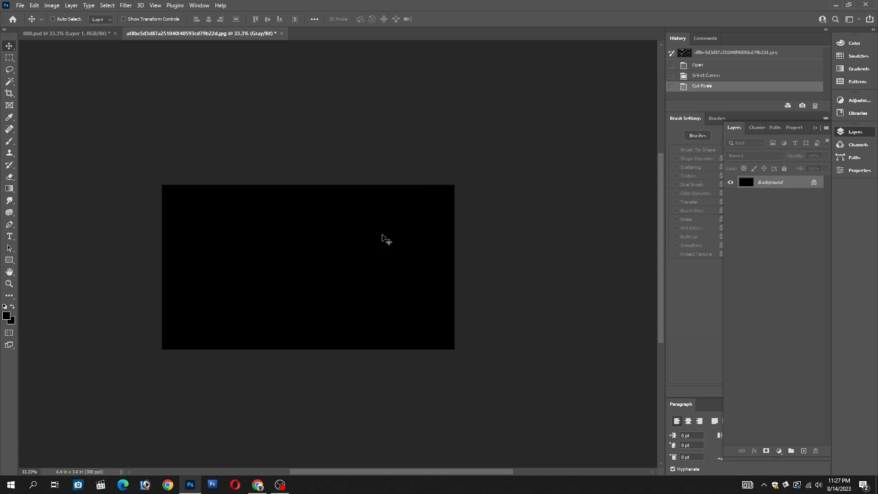
{"action": "left_click", "coordinate": [68, 33]}
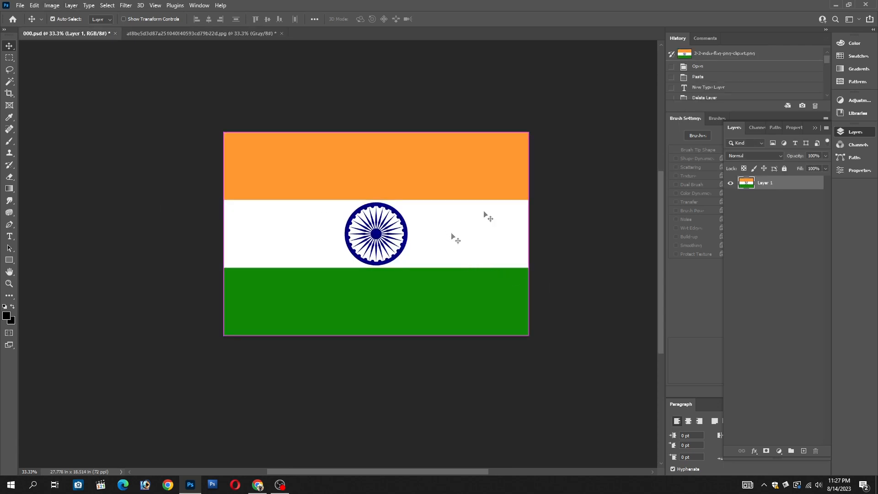
{"action": "key", "text": "ctrl+v"}
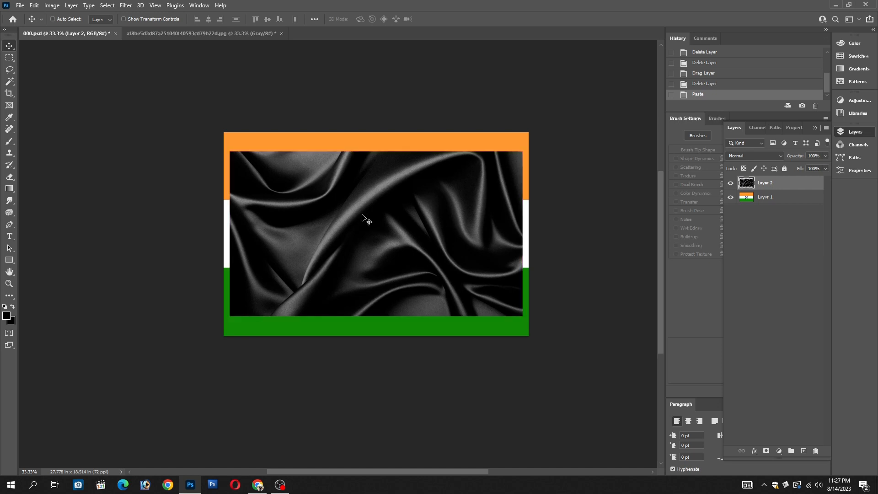
Align the fabric layer with the flag's upper-left corner and stretch it to cover the whole canvas
{"action": "right_click", "coordinate": [370, 225]}
{"action": "left_click", "coordinate": [389, 233]}
{"action": "left_click_drag", "start_coordinate": [381, 240], "coordinate": [375, 222]}
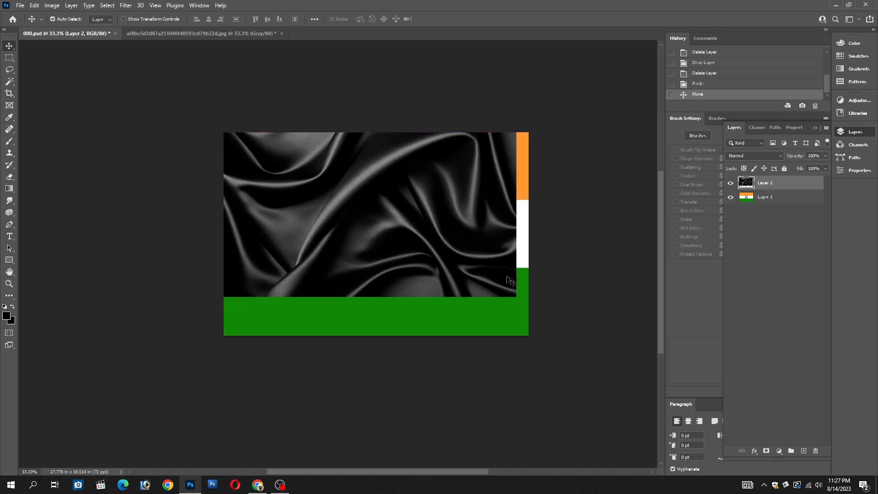
{"action": "key", "text": "ctrl+t"}
{"action": "left_click_drag", "start_coordinate": [517, 295], "coordinate": [530, 303]}
{"action": "left_click_drag", "start_coordinate": [385, 309], "coordinate": [385, 341]}
{"action": "key", "text": "Return"}
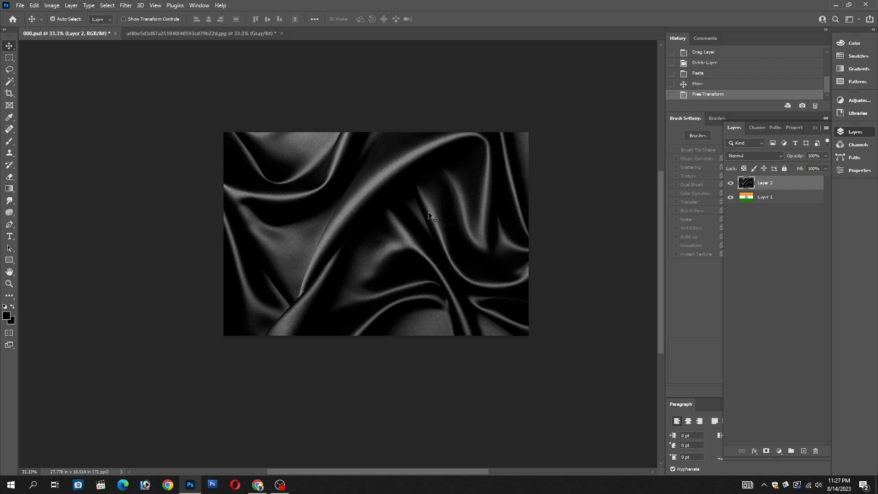
Apply a Gaussian Blur with a radius of about 6 pixels to the fabric layer
{"action": "left_click", "coordinate": [421, 209], "text": "ctrl"}
{"action": "left_click", "coordinate": [390, 215], "text": "ctrl+alt"}
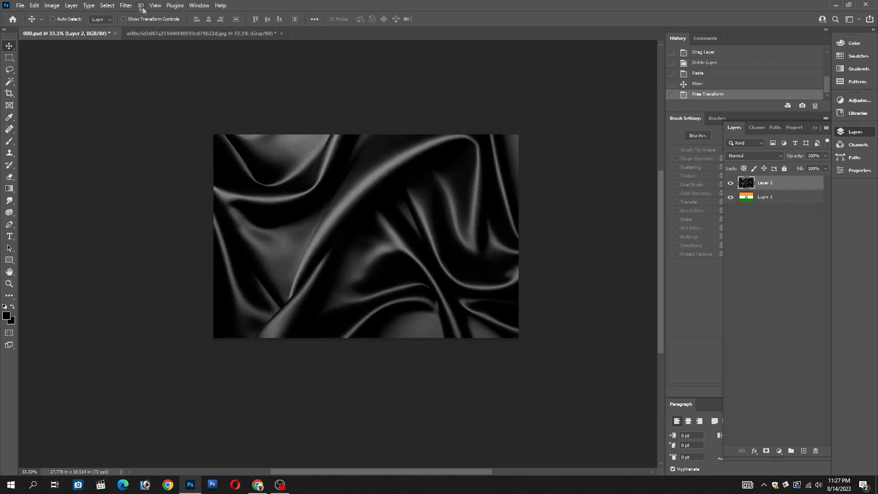
{"action": "left_click", "coordinate": [126, 5]}
{"action": "mouse_move", "coordinate": [205, 128]}
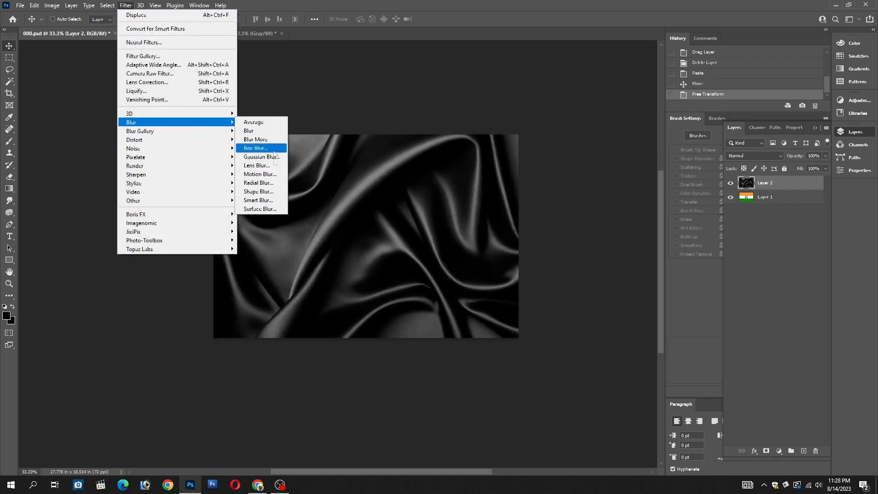
{"action": "left_click", "coordinate": [277, 157]}
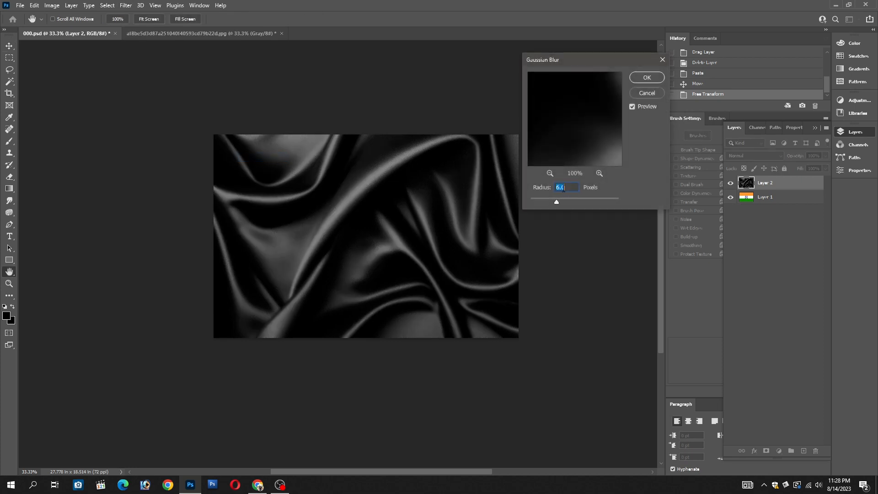
{"action": "left_click", "coordinate": [647, 79]}
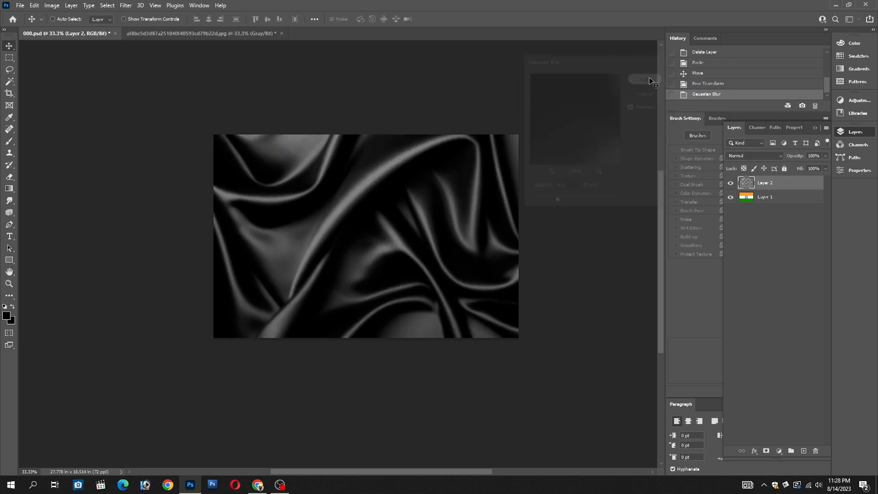
Hide the flag layer and save the fabric as 000.psd on the desktop, replacing the existing file
{"action": "left_click", "coordinate": [730, 198]}
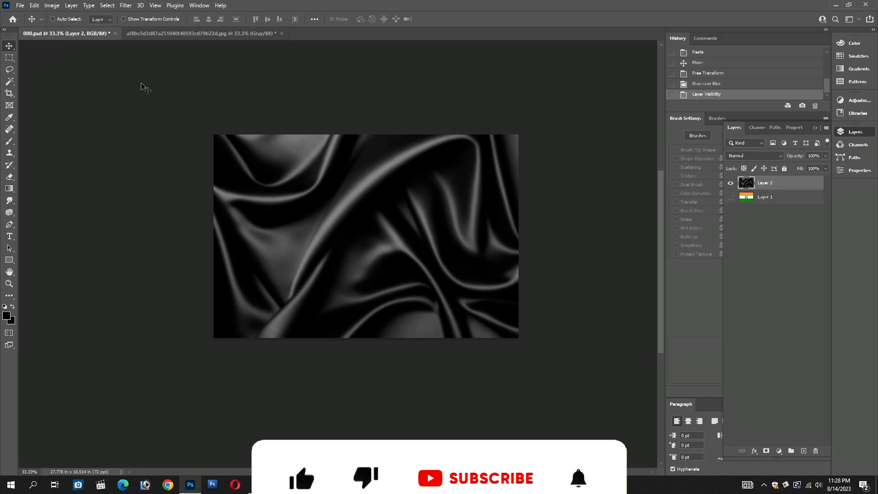
{"action": "left_click", "coordinate": [21, 5]}
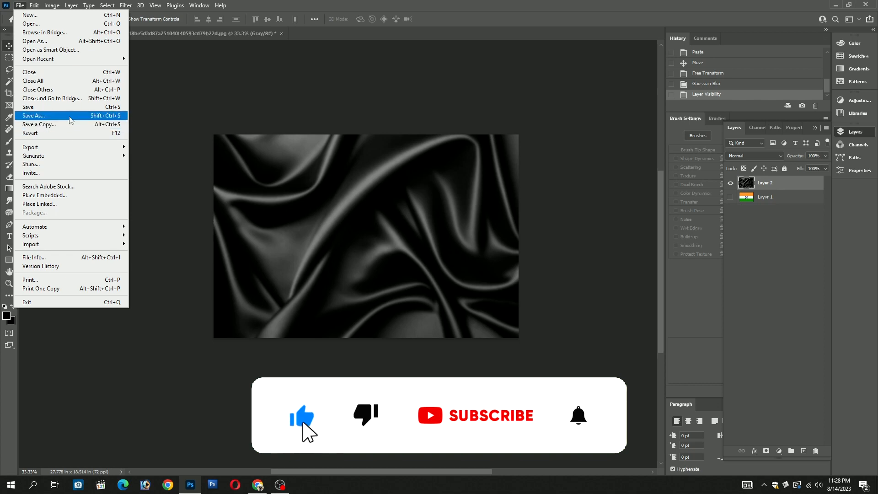
{"action": "left_click", "coordinate": [41, 112]}
{"action": "left_click", "coordinate": [495, 321]}
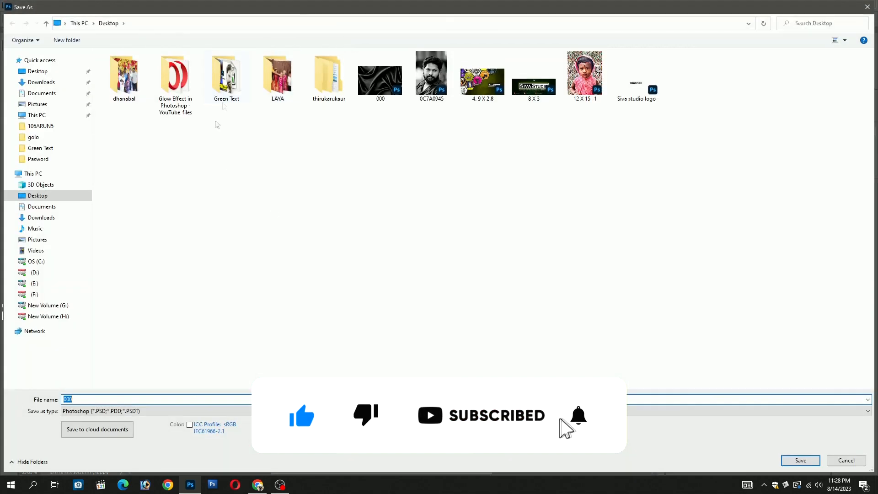
{"action": "double_click", "coordinate": [384, 96]}
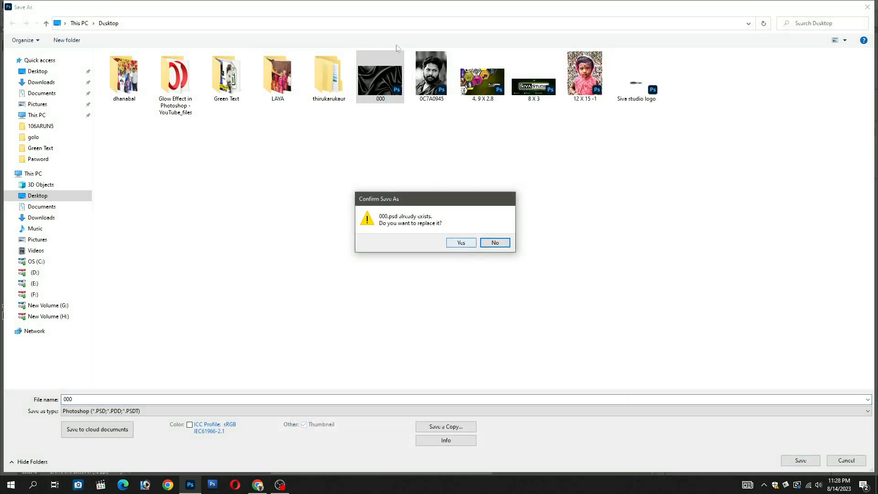
{"action": "left_click", "coordinate": [460, 243]}
{"action": "left_click", "coordinate": [536, 137]}
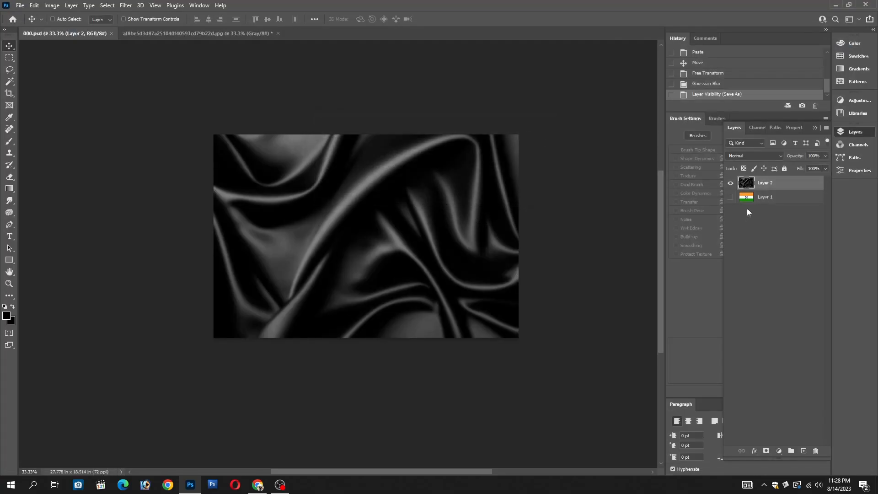
Show and select the flag layer, and hide the fabric layer above it
{"action": "left_click", "coordinate": [730, 197]}
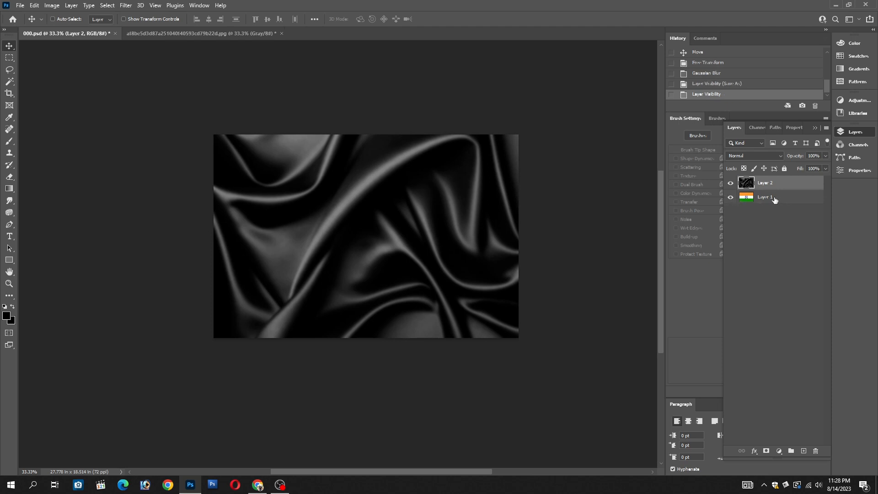
{"action": "left_click", "coordinate": [778, 201]}
{"action": "left_click", "coordinate": [730, 183]}
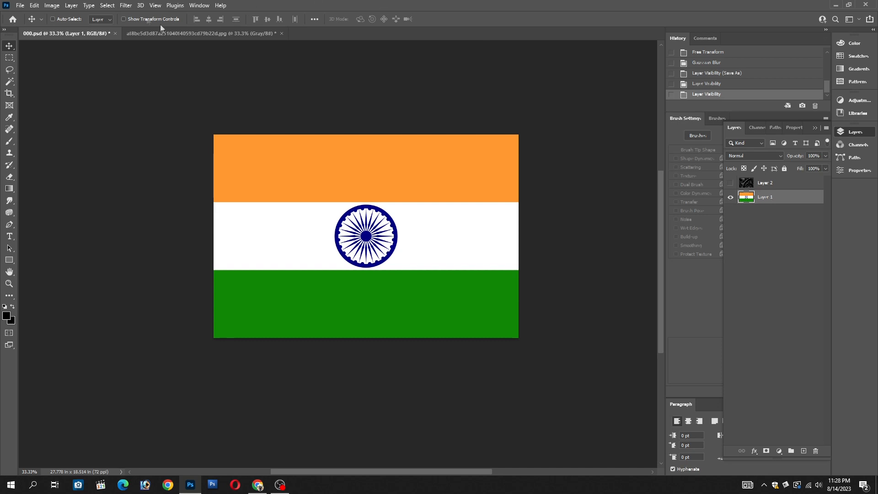
Displace the flag layer with scales of 10, Stretch To Fit and Repeat Edge Pixels, using 000.psd as the displacement map
{"action": "left_click", "coordinate": [126, 5]}
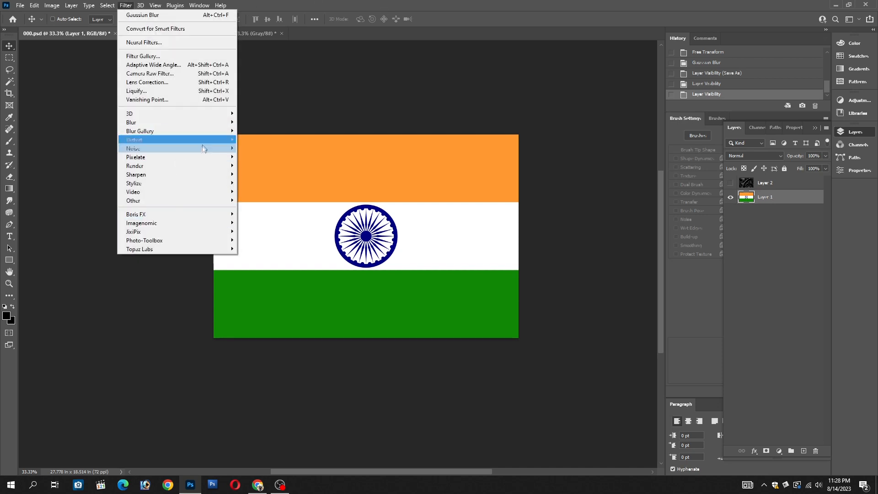
{"action": "mouse_move", "coordinate": [197, 144]}
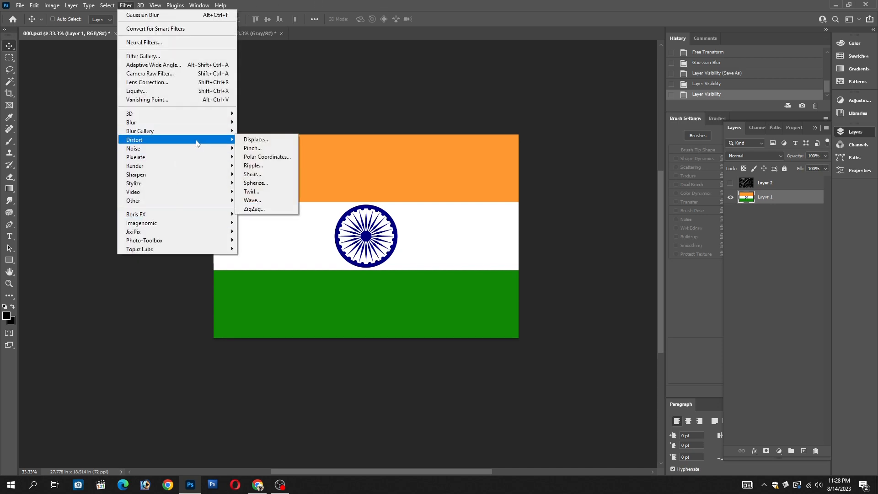
{"action": "left_click", "coordinate": [280, 140]}
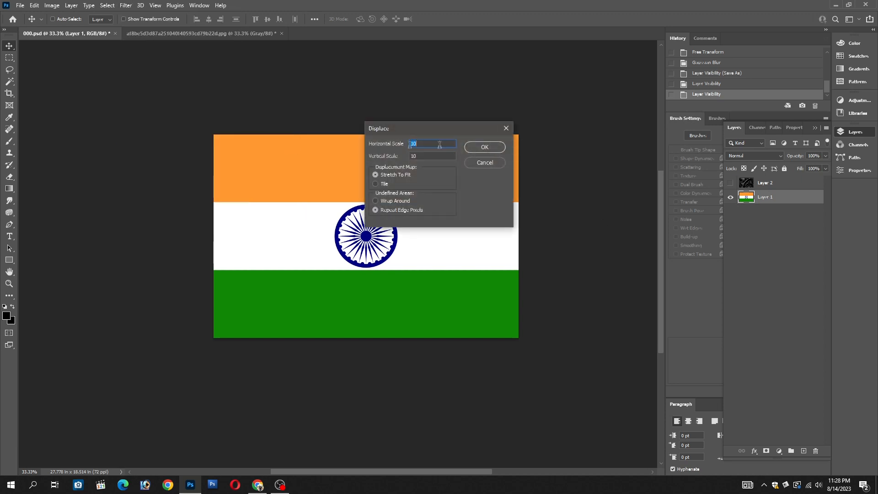
{"action": "key", "text": "Tab"}
{"action": "left_click", "coordinate": [488, 147]}
{"action": "left_click", "coordinate": [360, 83]}
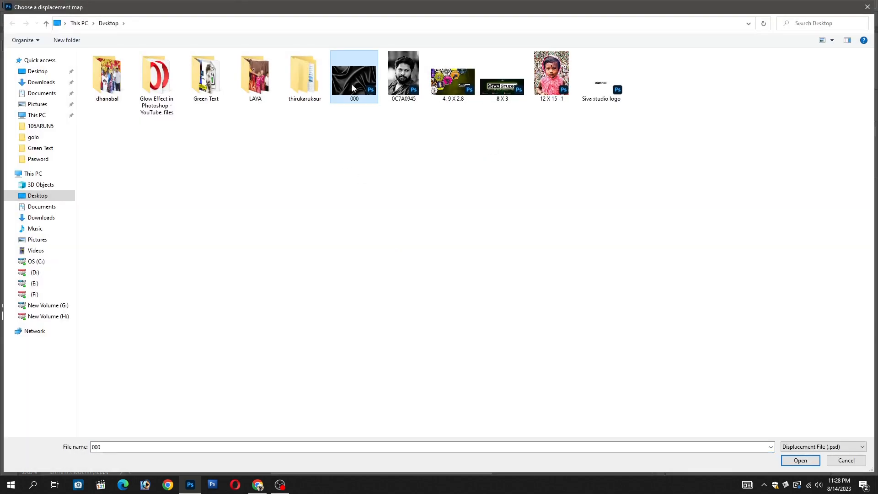
{"action": "left_click", "coordinate": [795, 460]}
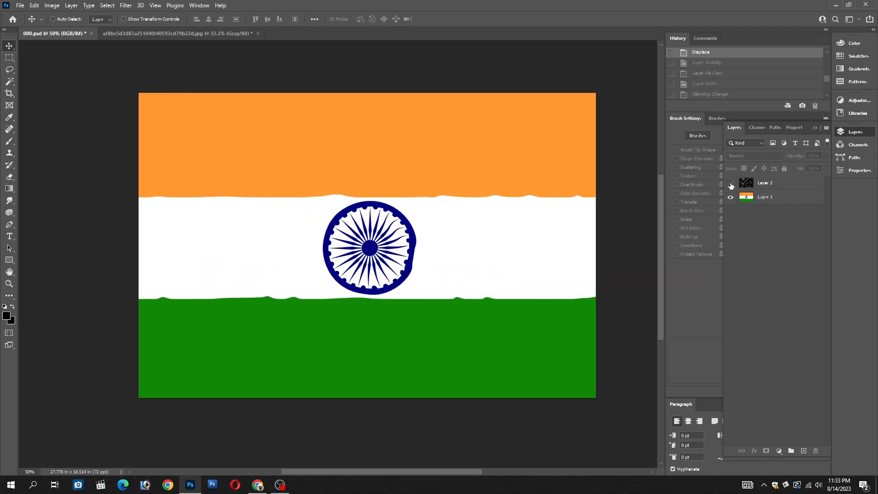
Show the fabric layer and set its blending mode to Hard Light
{"action": "left_click", "coordinate": [731, 184]}
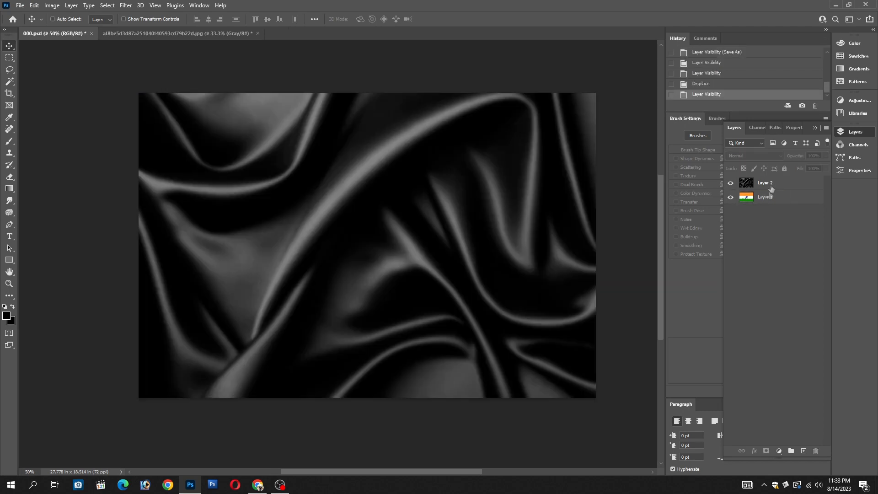
{"action": "left_click", "coordinate": [771, 184]}
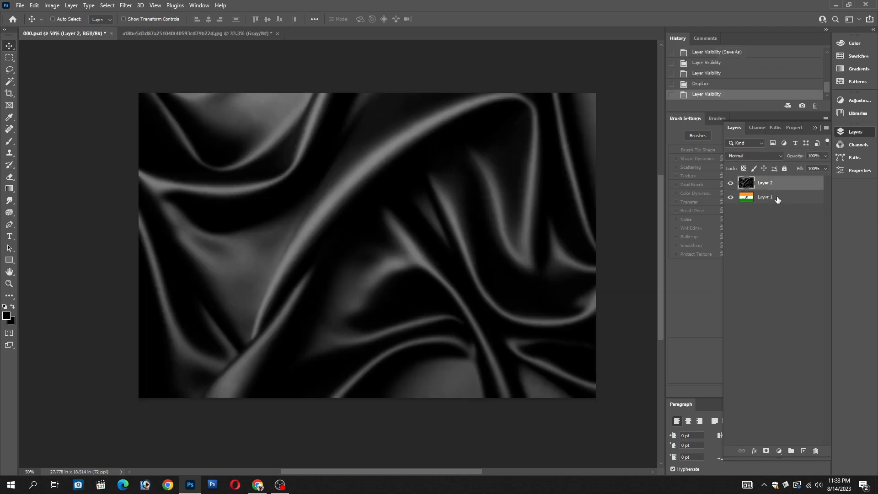
{"action": "left_click", "coordinate": [766, 156]}
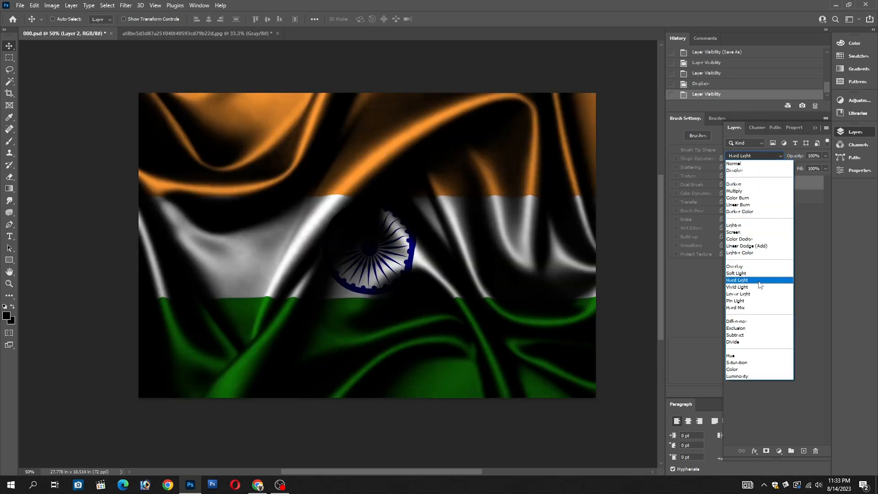
{"action": "left_click", "coordinate": [758, 280]}
Duplicate the flag layer, place the copy above the fabric layer, and set the copy's blending mode to Overlay
{"action": "left_click", "coordinate": [765, 196]}
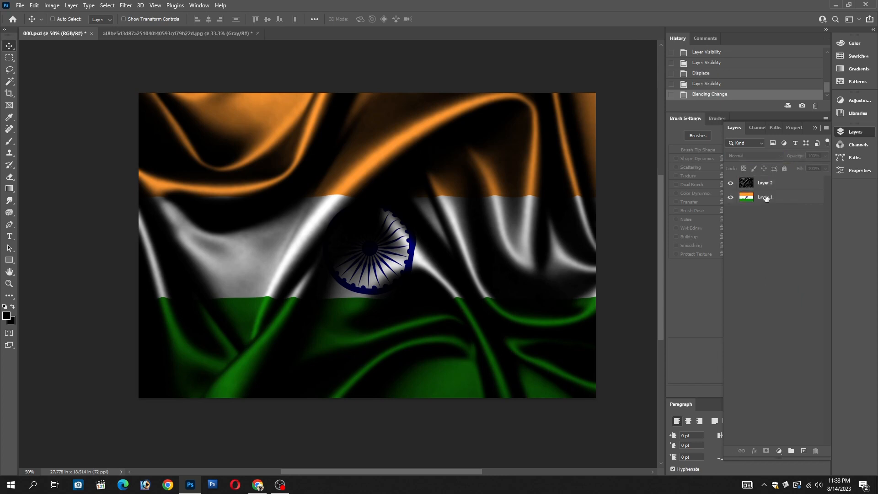
{"action": "key", "text": "ctrl+j"}
{"action": "left_click_drag", "start_coordinate": [762, 197], "coordinate": [770, 183]}
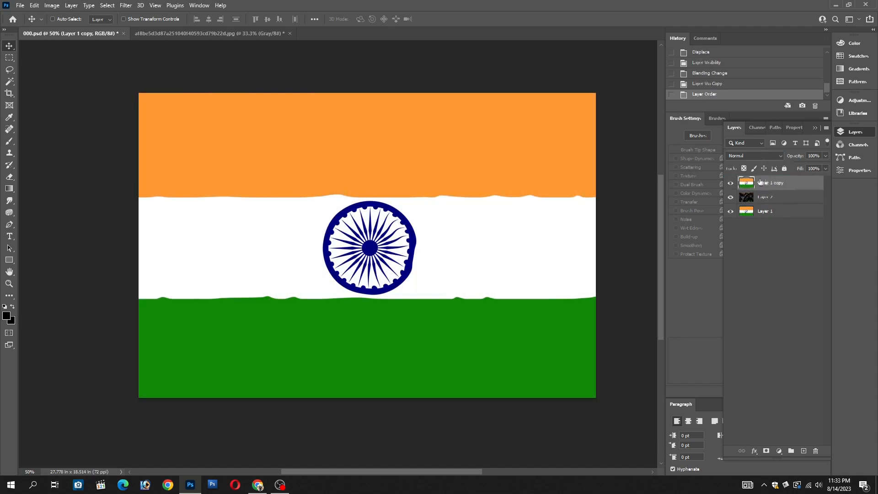
{"action": "left_click", "coordinate": [756, 156]}
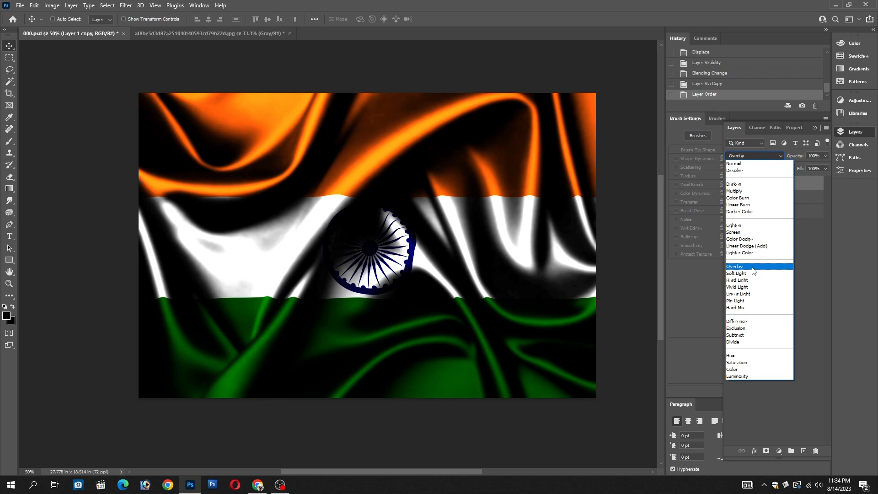
{"action": "left_click", "coordinate": [819, 263]}
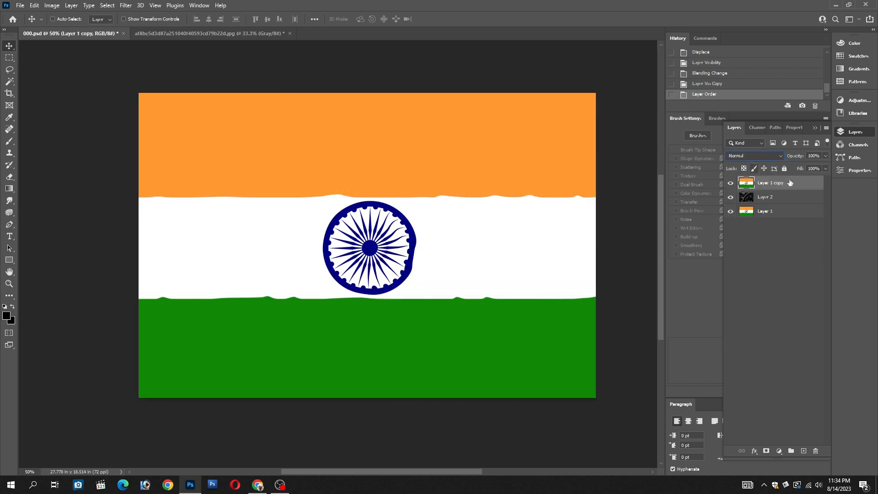
{"action": "left_click", "coordinate": [753, 154]}
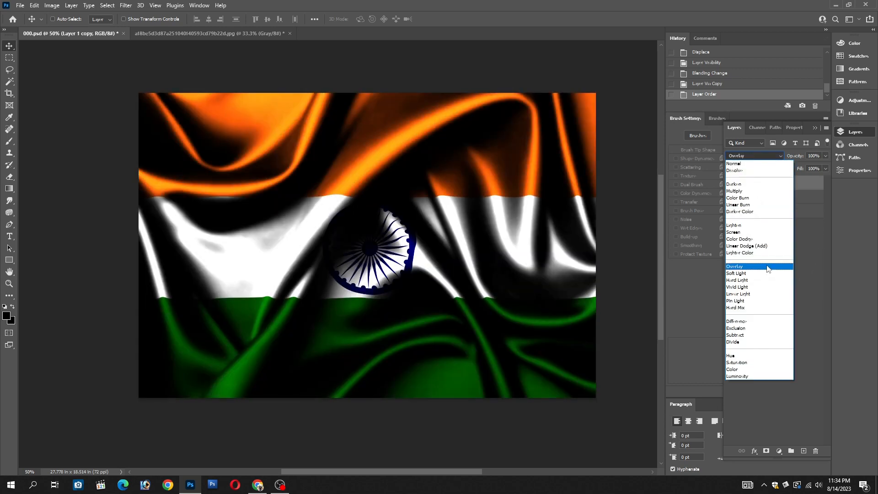
{"action": "left_click", "coordinate": [767, 268]}
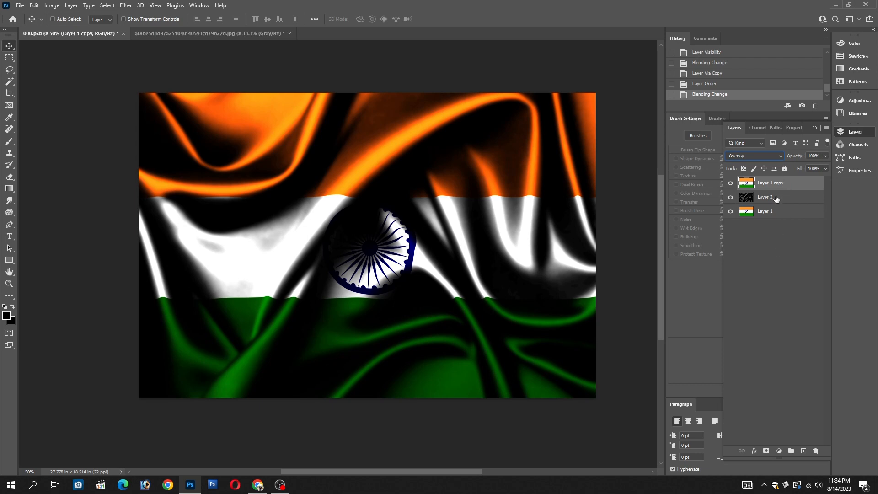
Set the fill of the fabric layer, Layer 2, to 80%
{"action": "left_click", "coordinate": [801, 195]}
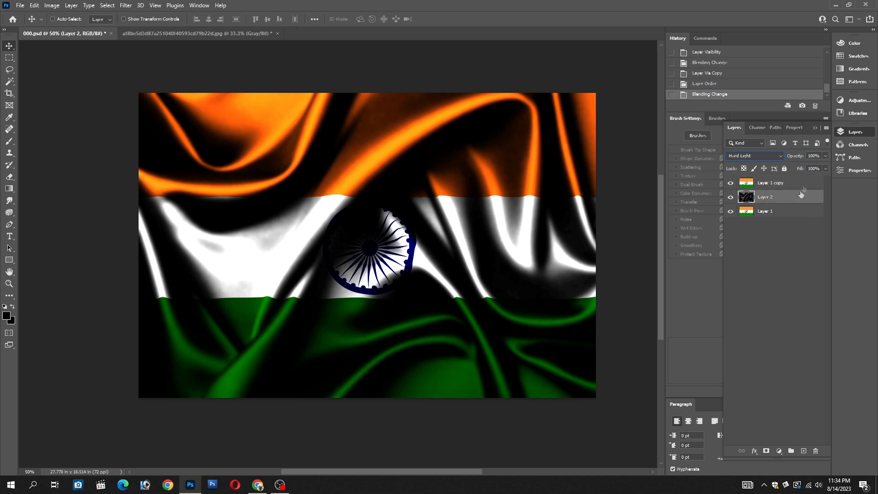
{"action": "left_click", "coordinate": [825, 169]}
{"action": "left_click_drag", "start_coordinate": [822, 180], "coordinate": [817, 182]}
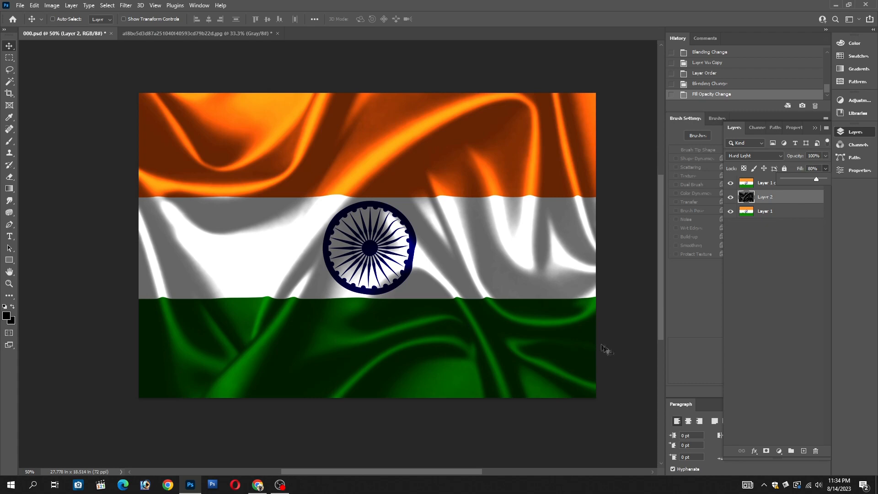
{"action": "scroll", "coordinate": [370, 232], "scroll_direction": "down", "scroll_amount": 1}
{"action": "scroll", "coordinate": [352, 216], "scroll_direction": "up", "scroll_amount": 2}
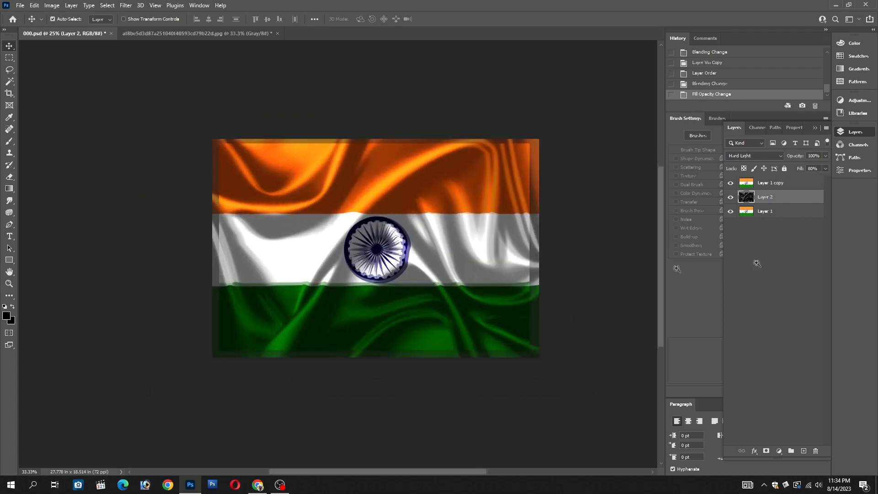
{"action": "left_click", "coordinate": [775, 181]}
{"action": "left_click", "coordinate": [787, 198]}
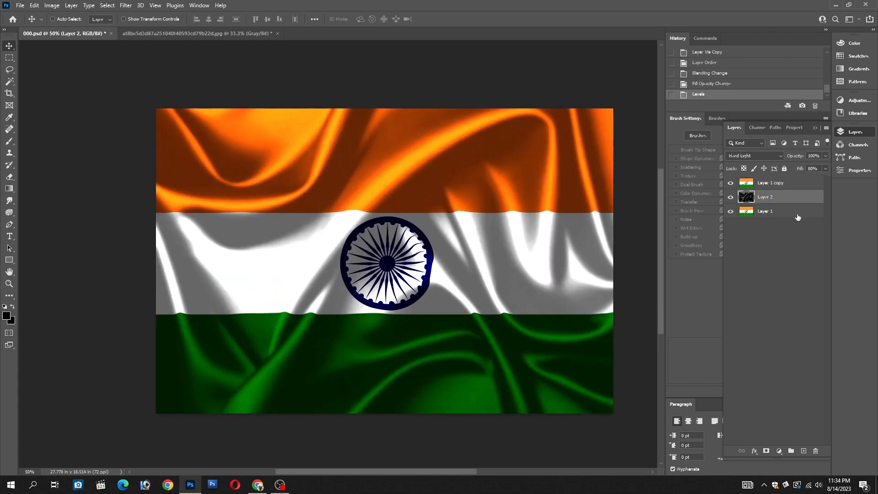